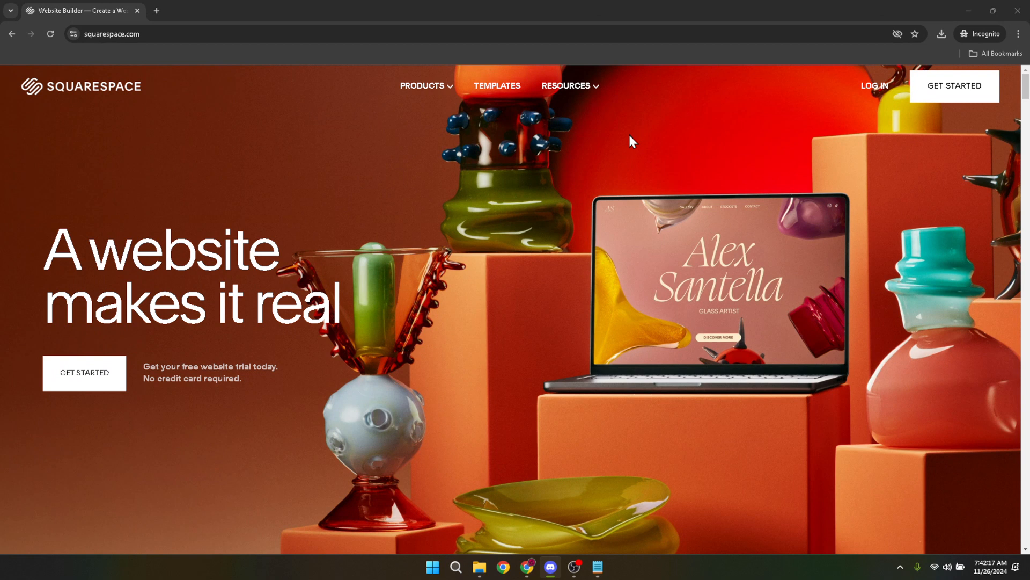
- Log into Squarespace by continuing with the existing Google account
left_click(687, 28)
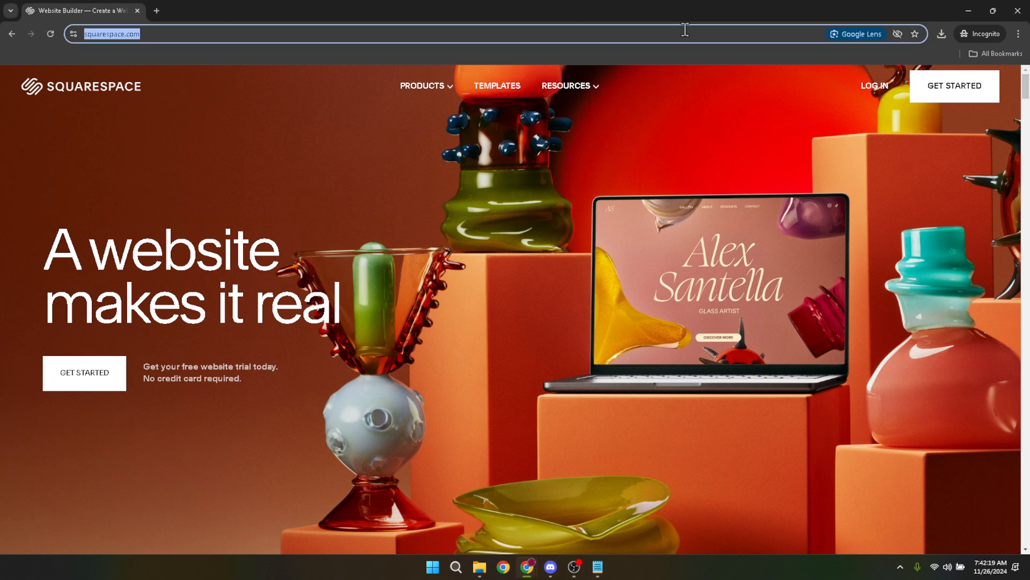
left_click(726, 78)
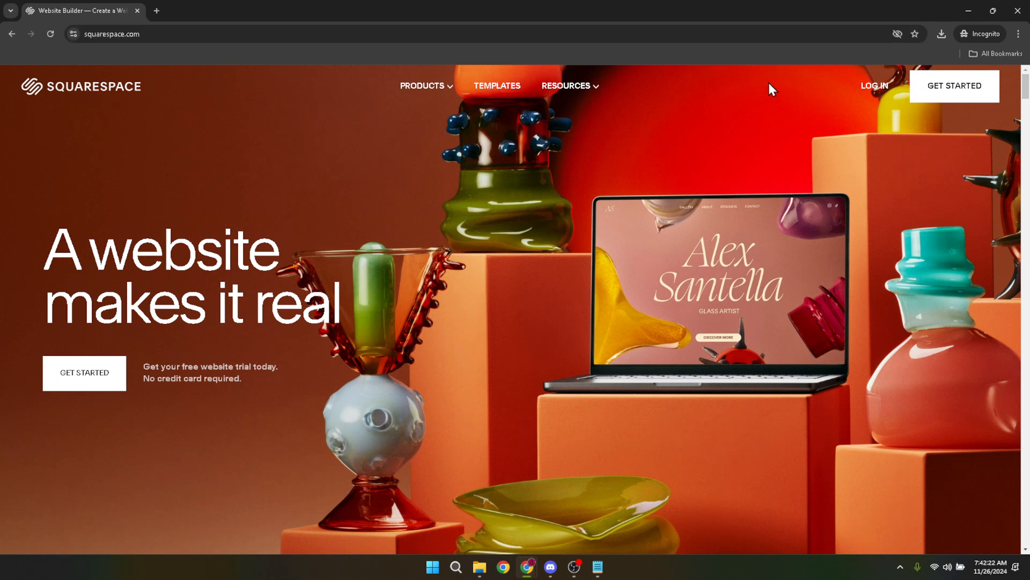
left_click(869, 89)
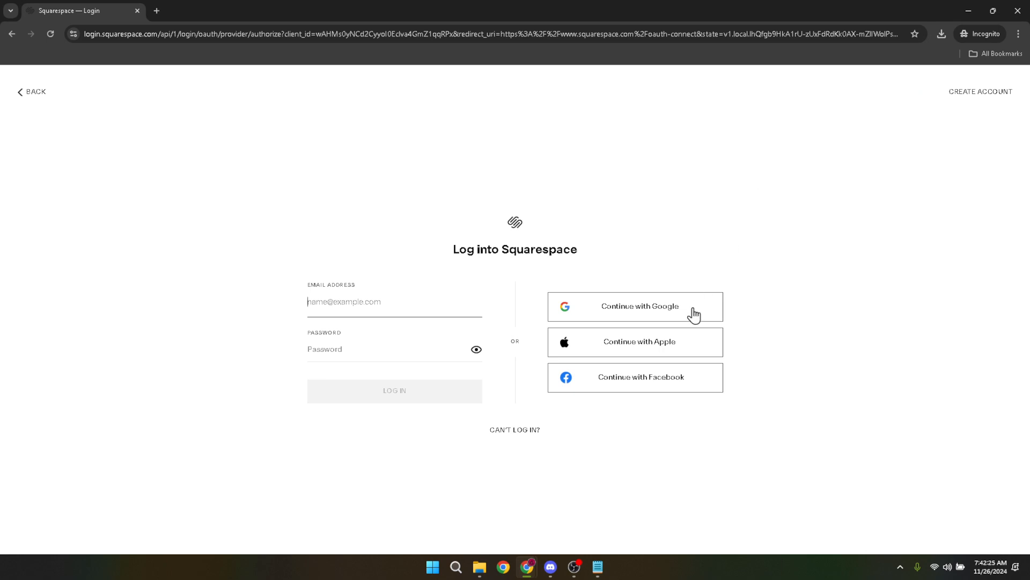
left_click(629, 318)
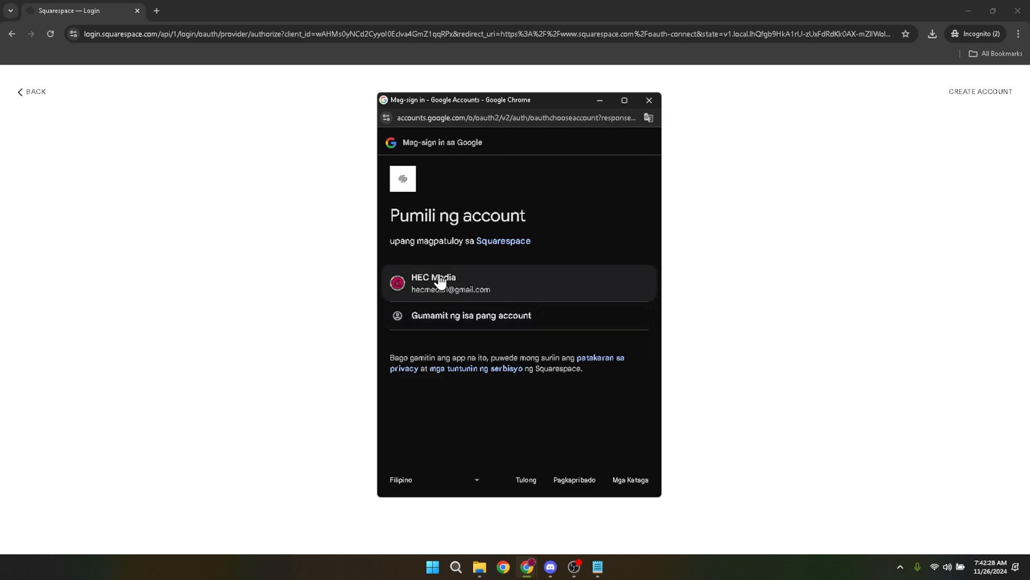
left_click(432, 278)
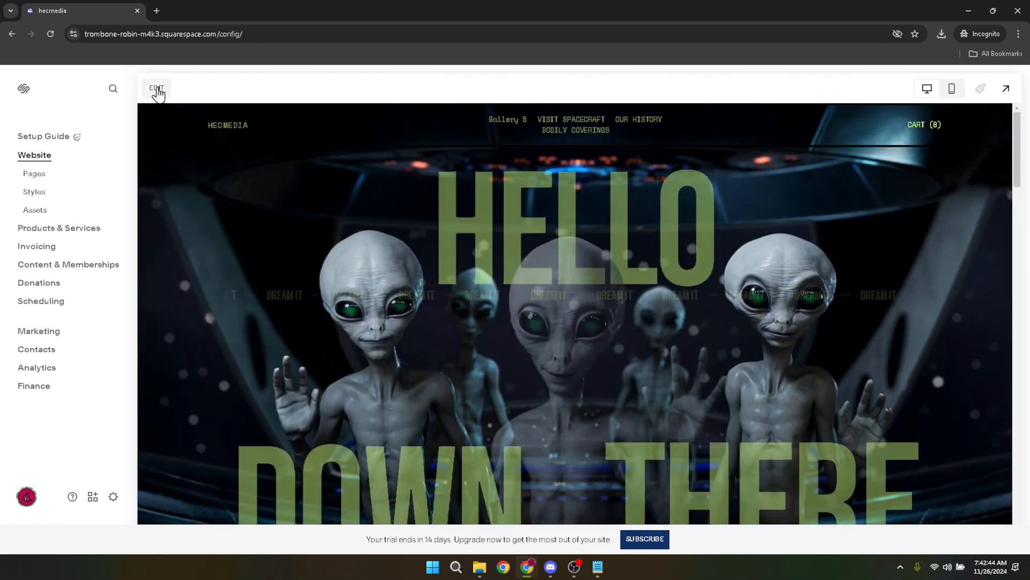
- Start editing the home page and add the six-image grid section from the Images category between the hero and Earth sections
left_click(157, 90)
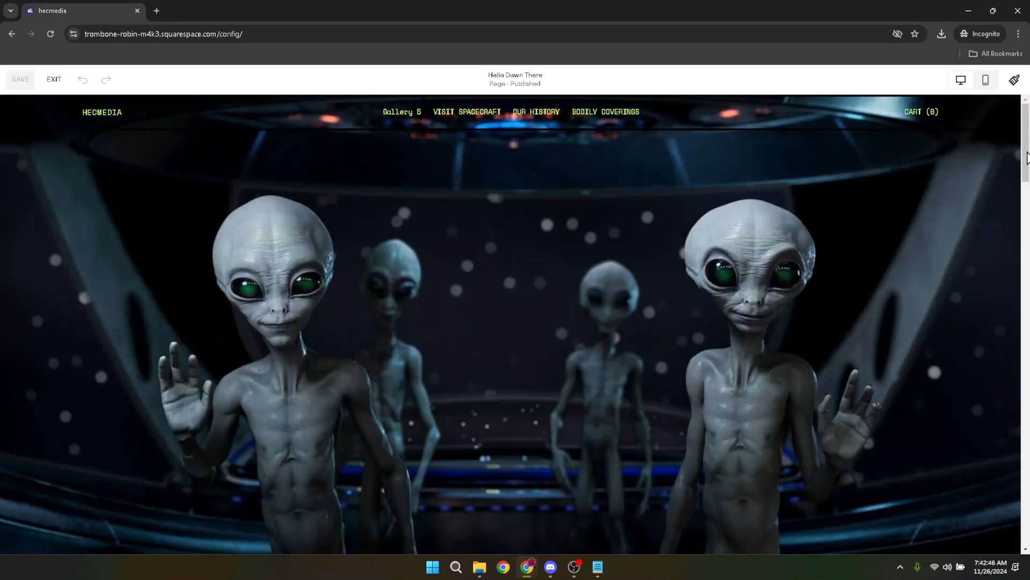
scroll(1027, 158, "down", 10)
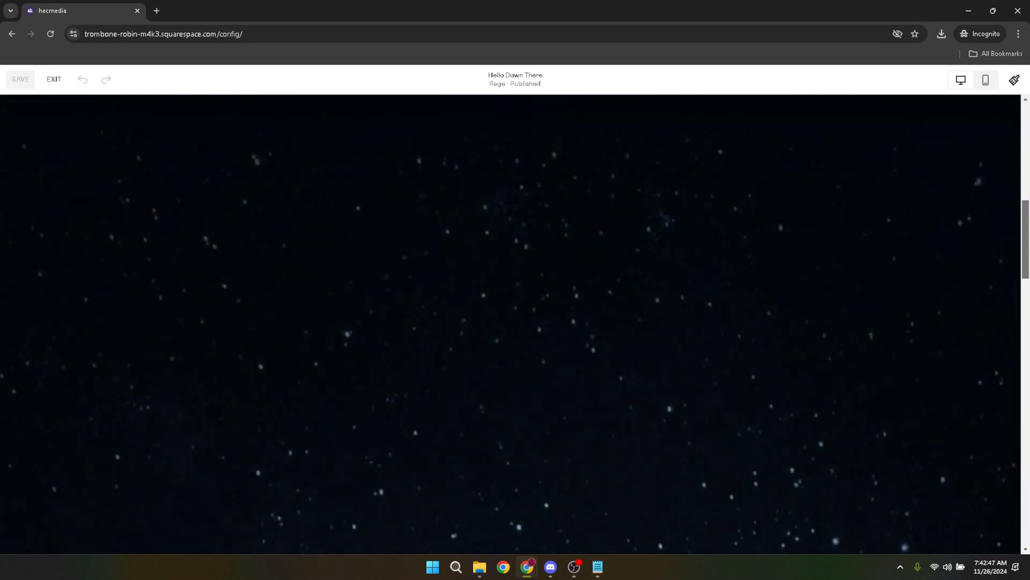
left_click_drag(1027, 254, 1027, 257)
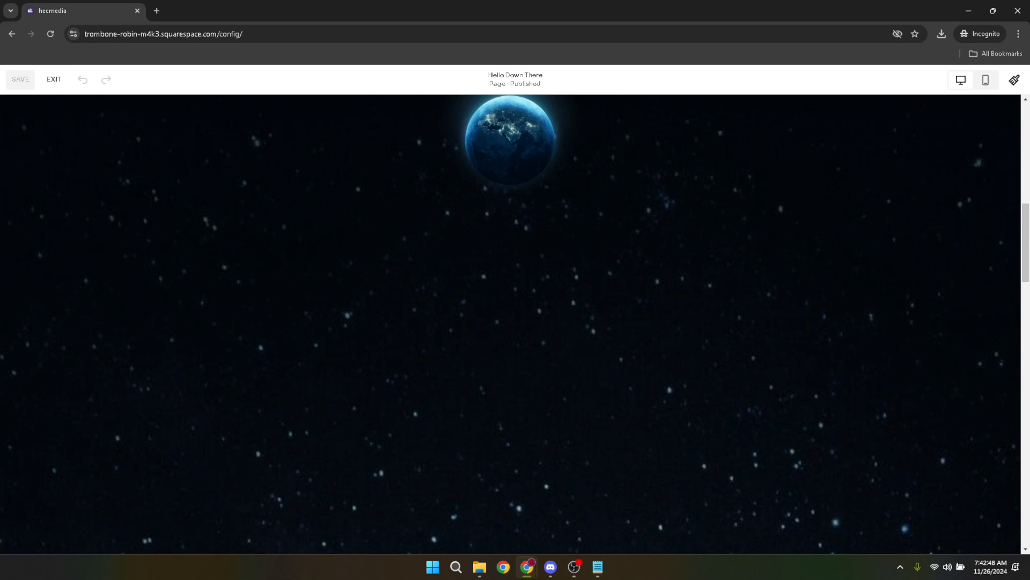
mouse_move(731, 248)
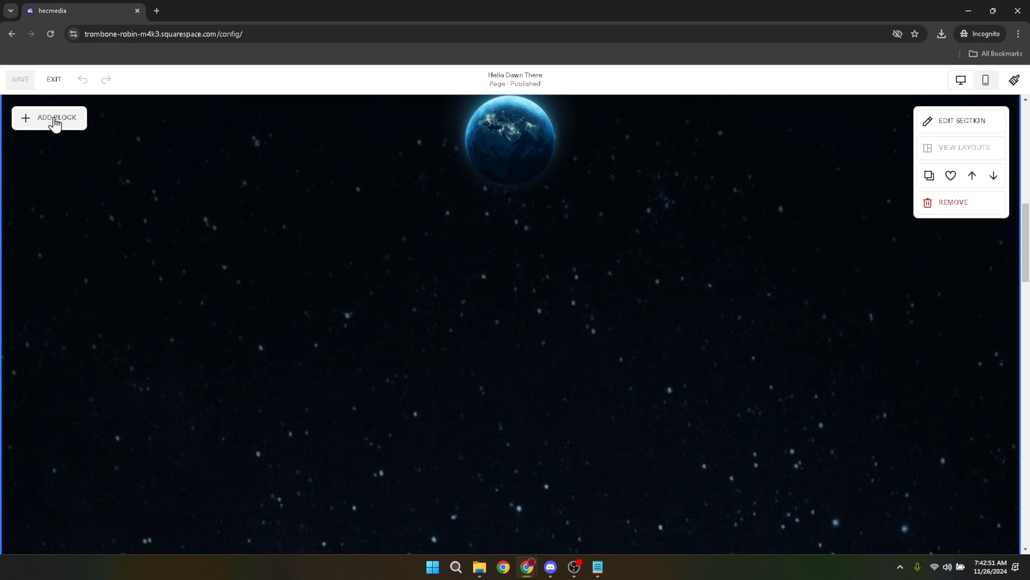
scroll(392, 226, "up", 3)
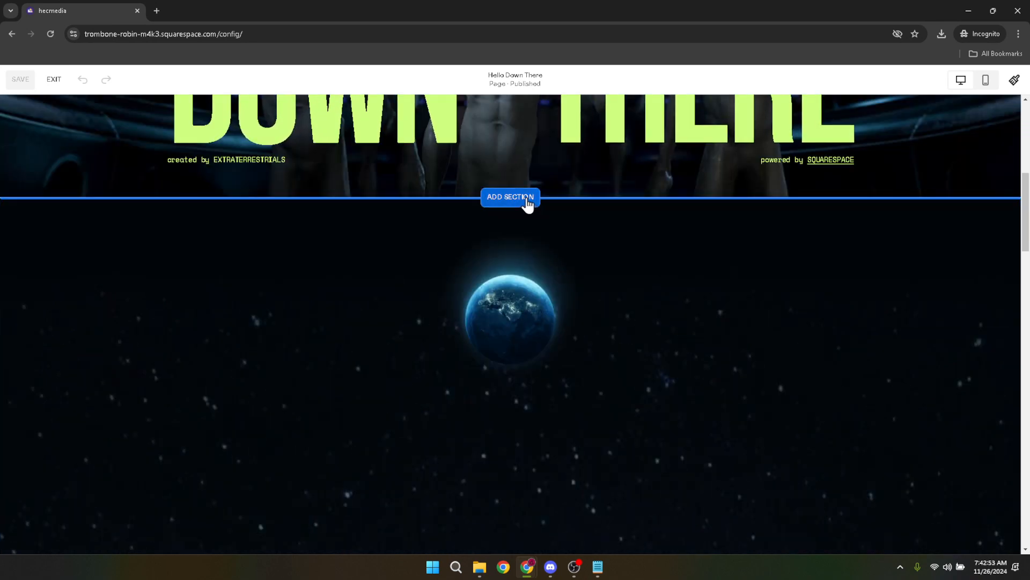
left_click(526, 199)
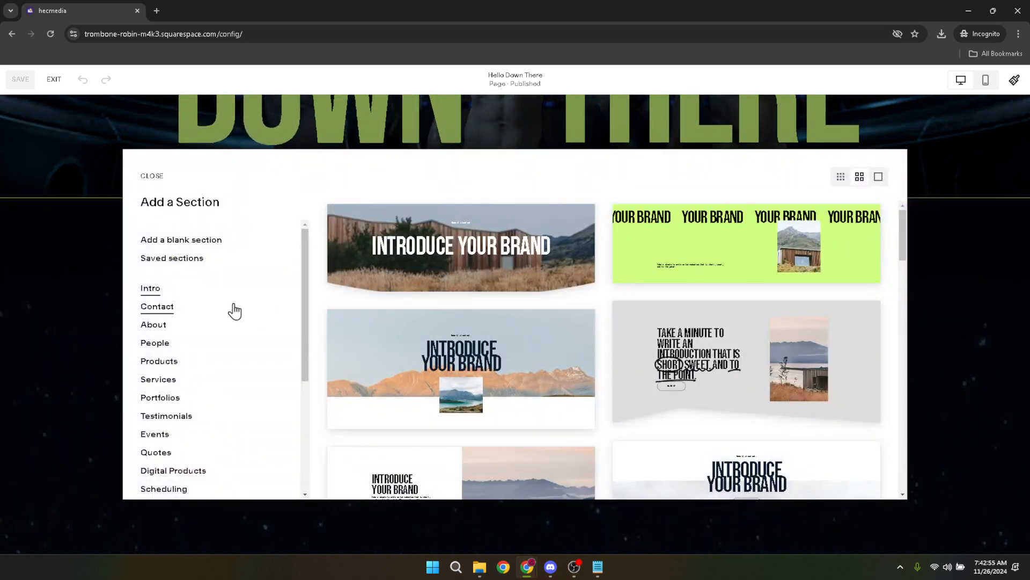
scroll(232, 308, "down", 2)
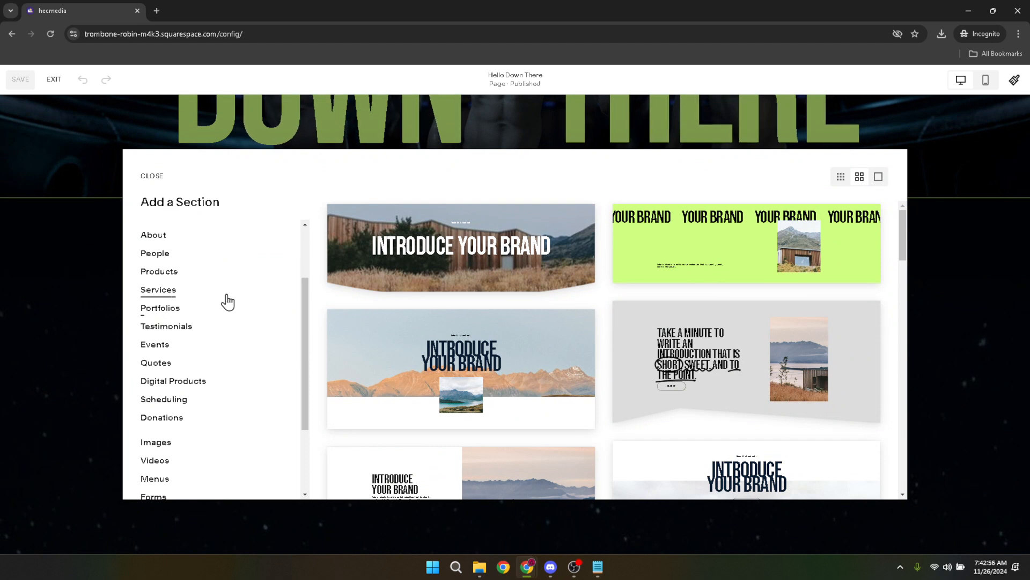
left_click(163, 446)
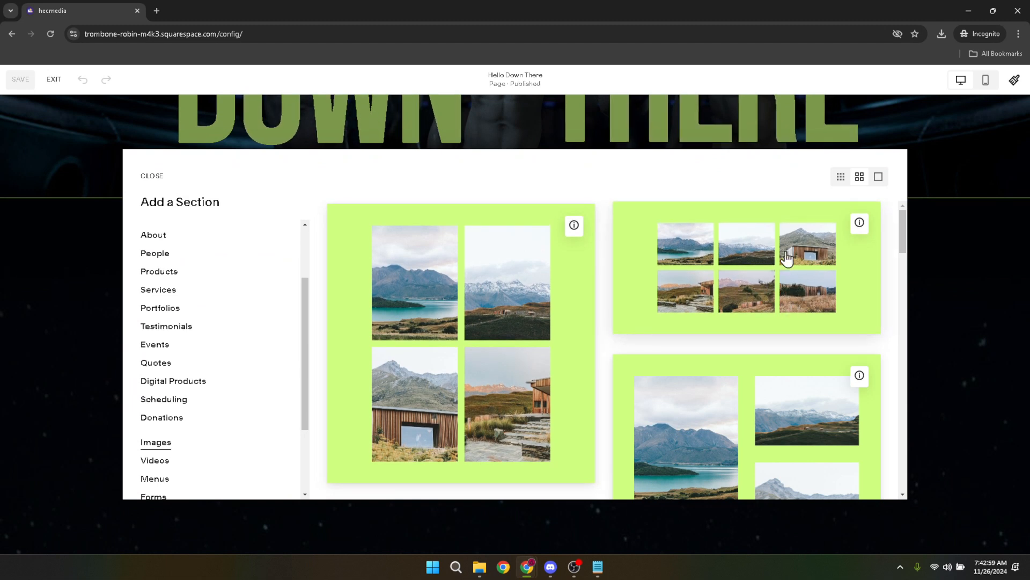
left_click(871, 274)
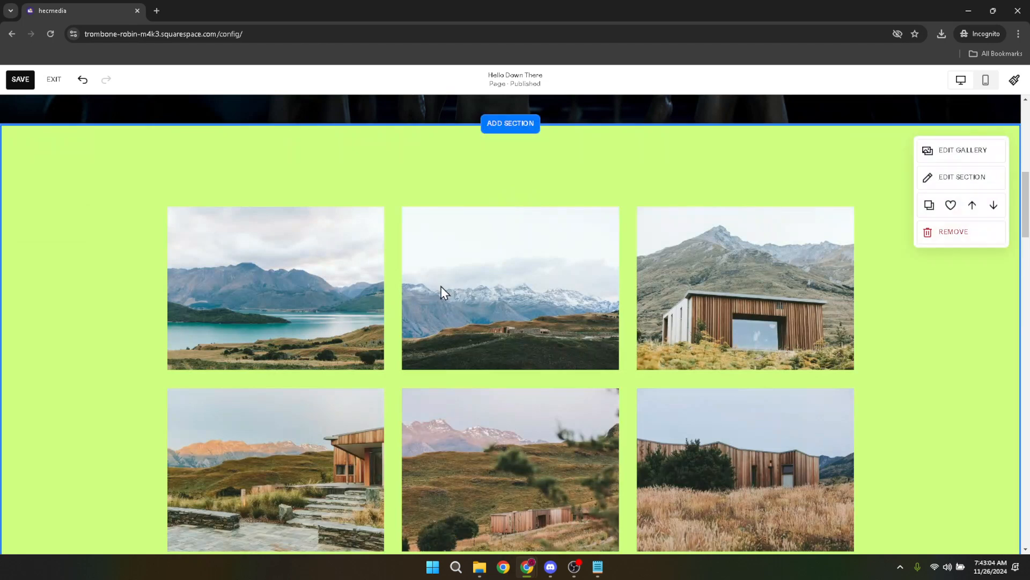
- Reorder the gallery images to brown hills, windowed cabin, lake, snowy mountains, grass-field building and stone steps
scroll(558, 264, "down", 2)
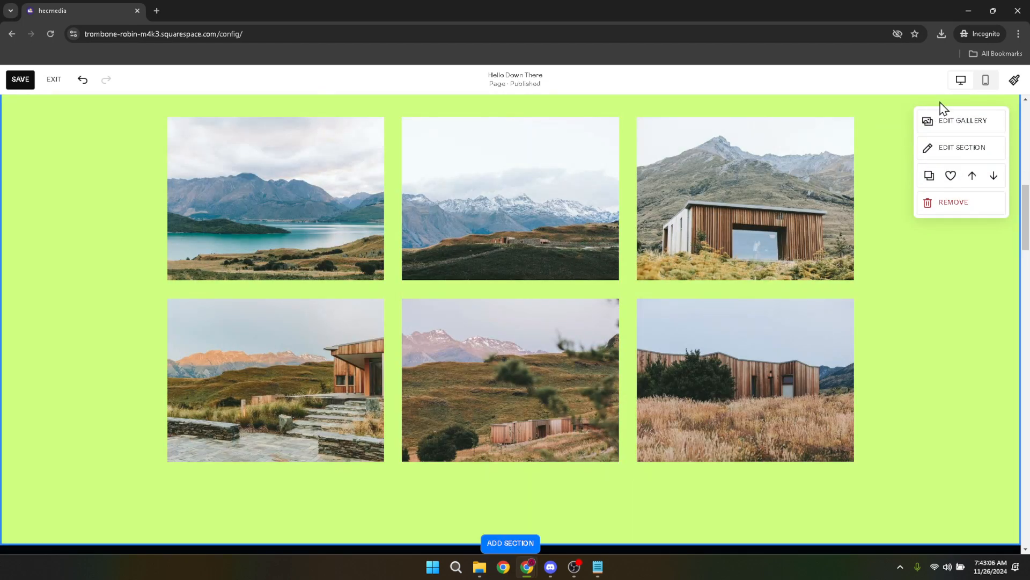
left_click(955, 128)
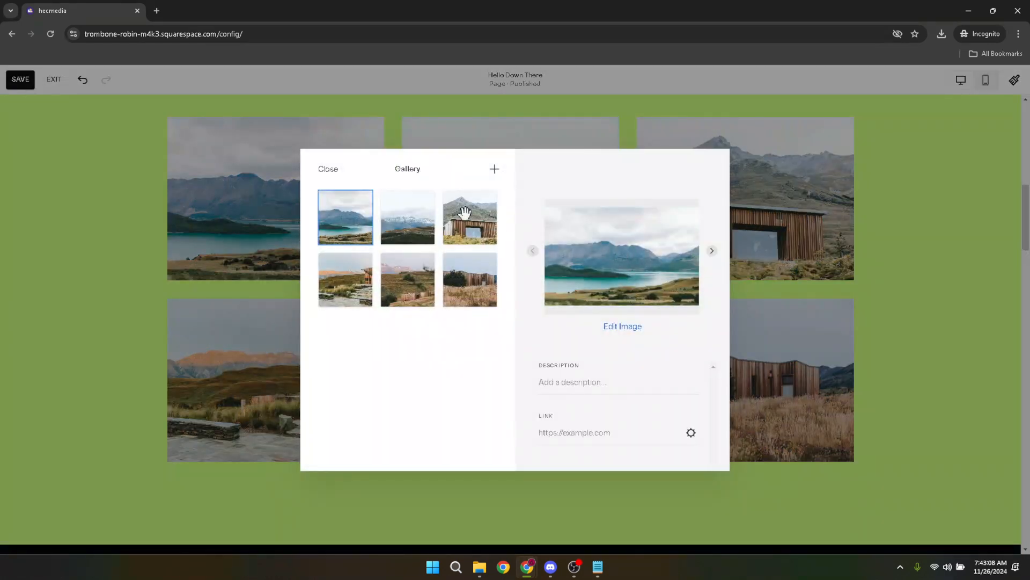
left_click_drag(468, 215, 363, 232)
left_click_drag(414, 265, 412, 231)
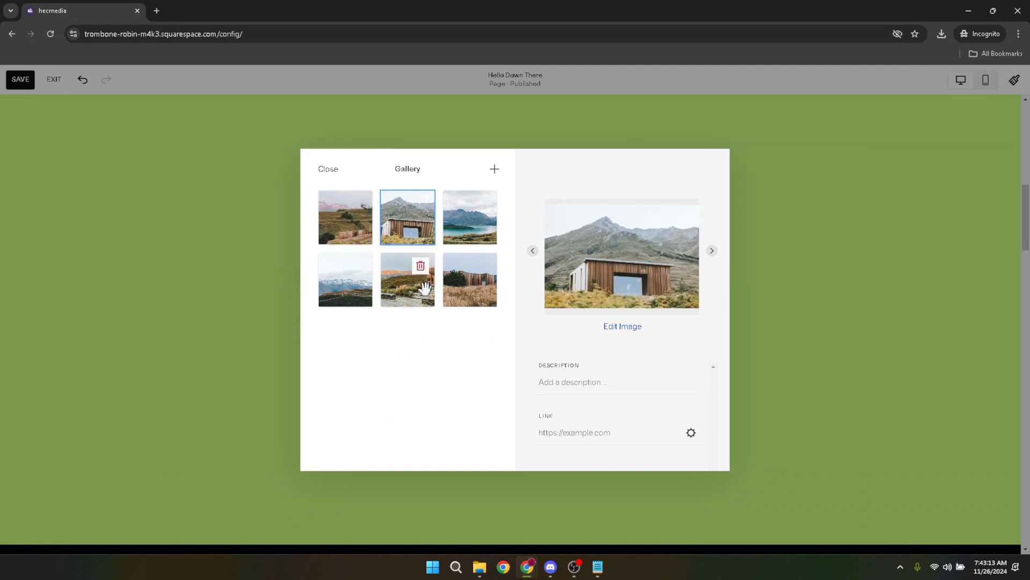
left_click_drag(469, 290, 413, 281)
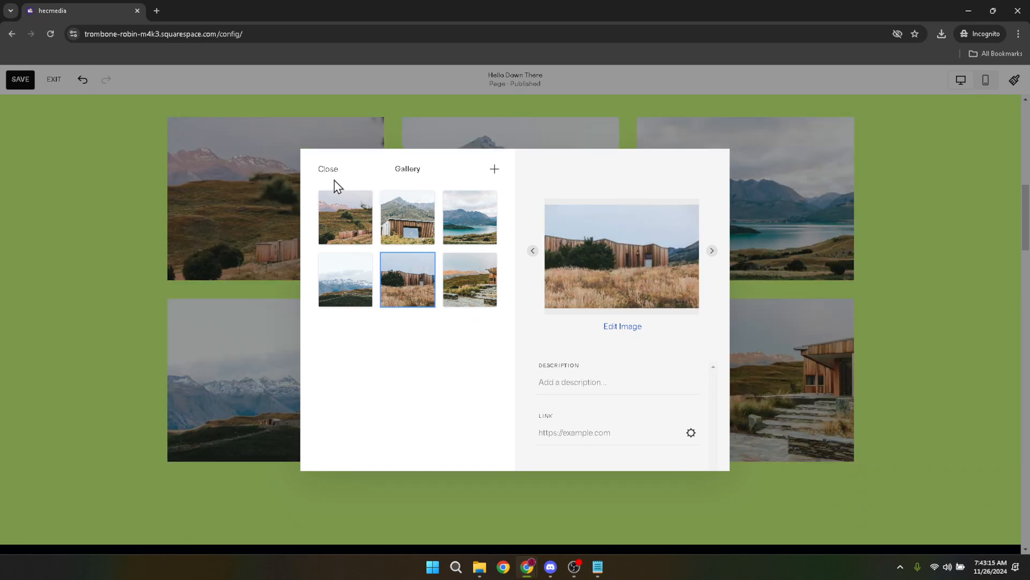
left_click(328, 170)
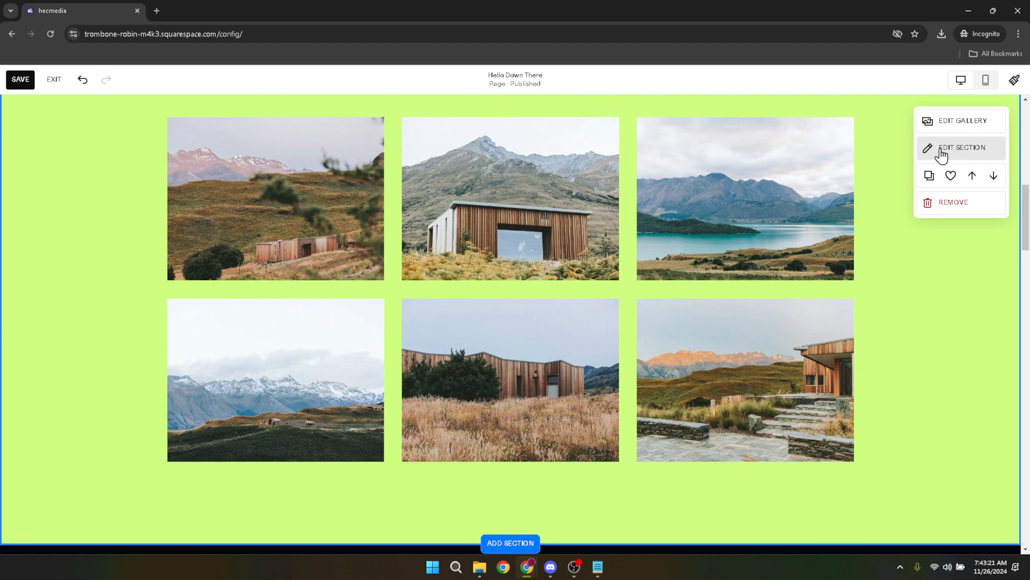
- Set the gallery section's type to Slideshow: Reel and its width to Full Bleed
left_click(962, 150)
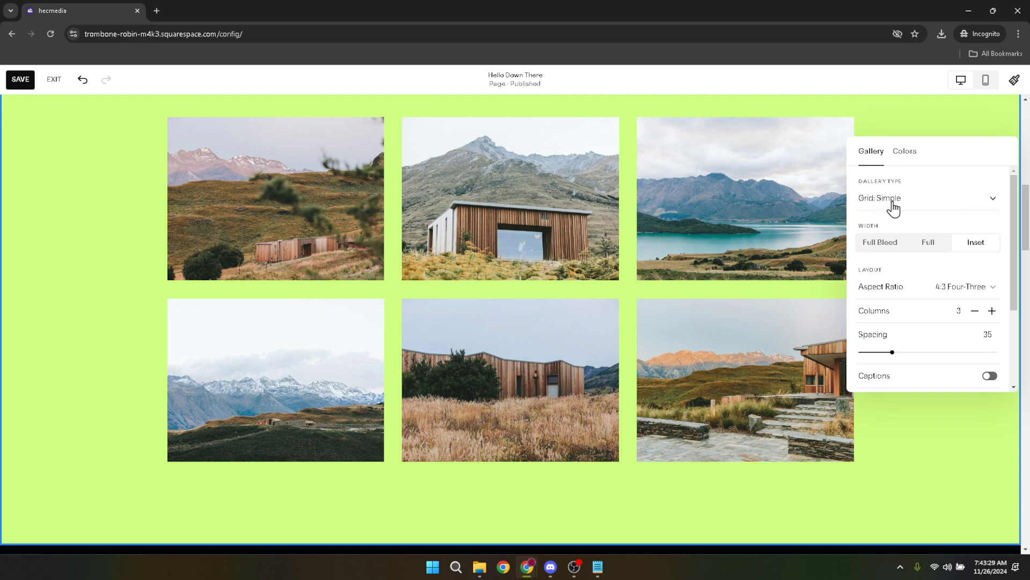
left_click(886, 199)
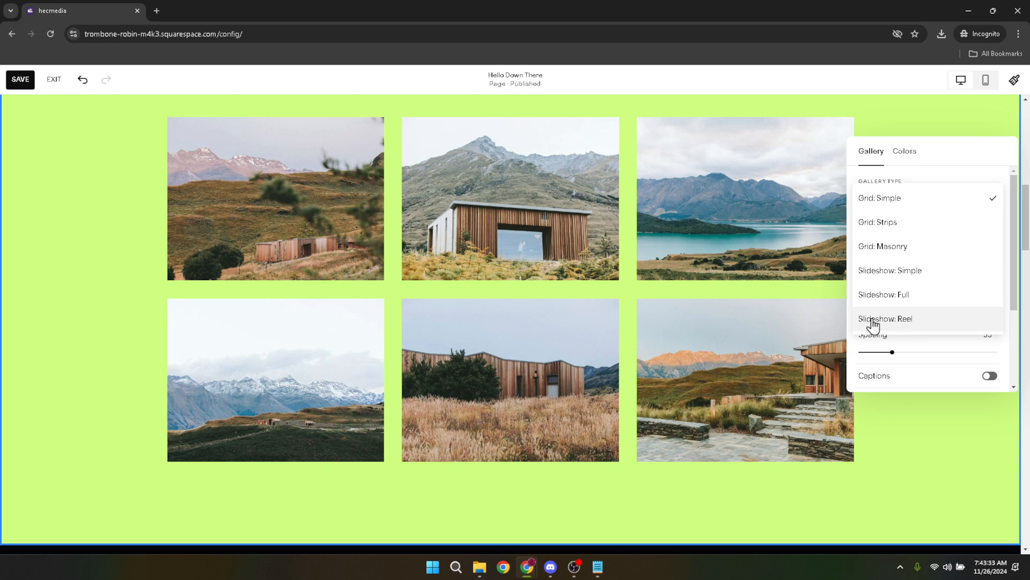
left_click(906, 319)
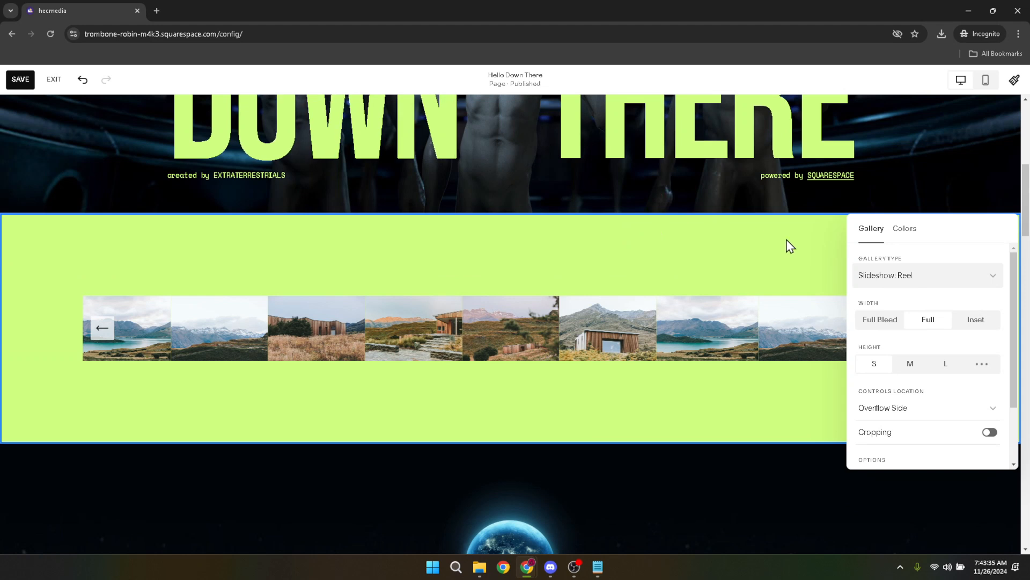
left_click(864, 322)
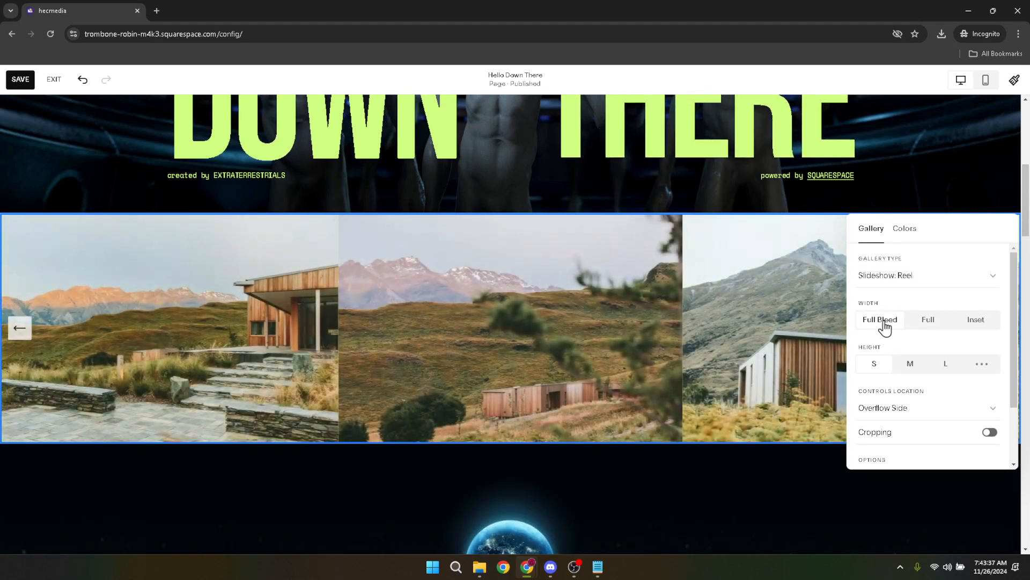
left_click(985, 331)
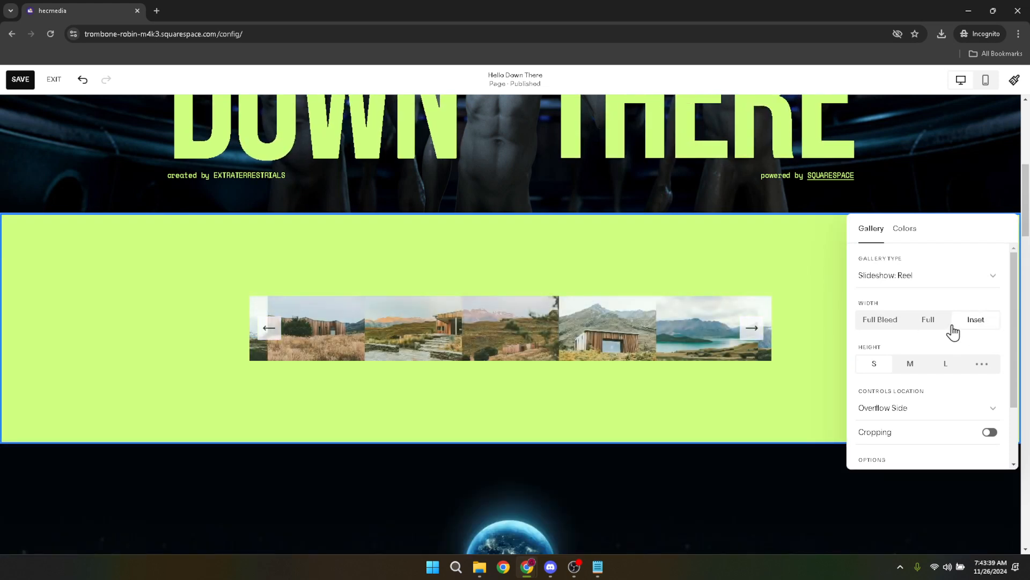
left_click(880, 322)
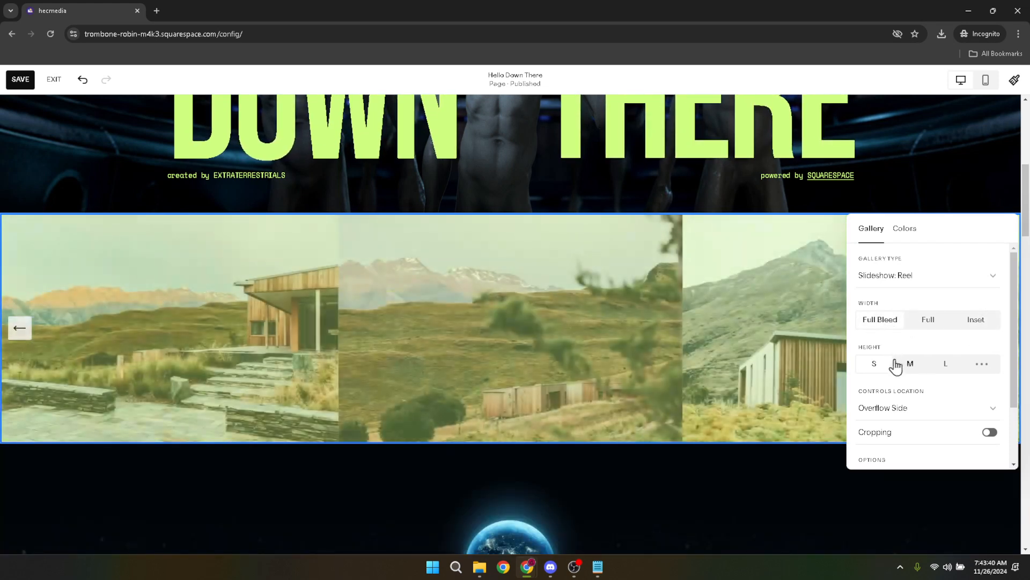
- Set the reel slideshow's height to S and its controls location to Below Center
left_click(912, 365)
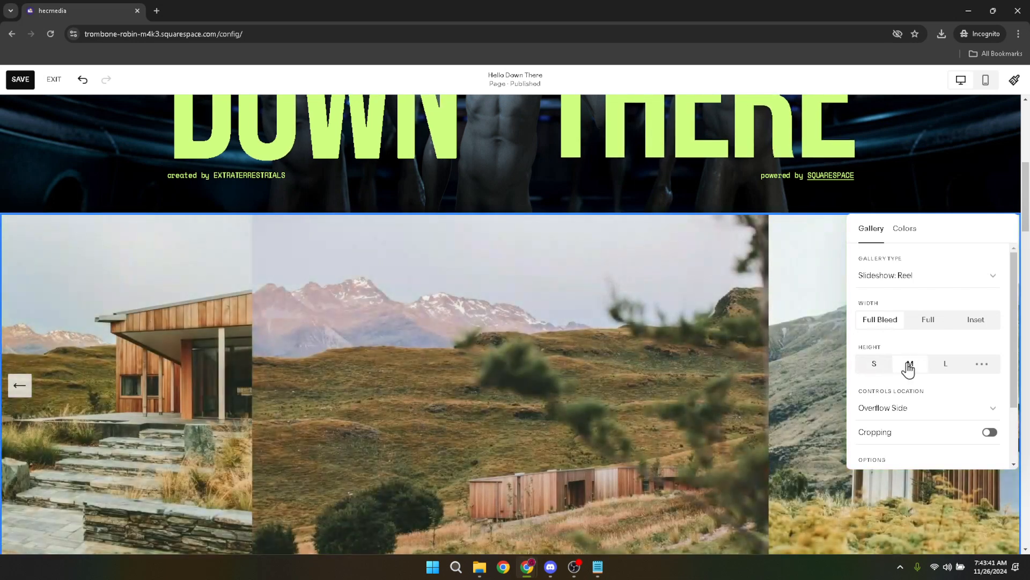
left_click(881, 369)
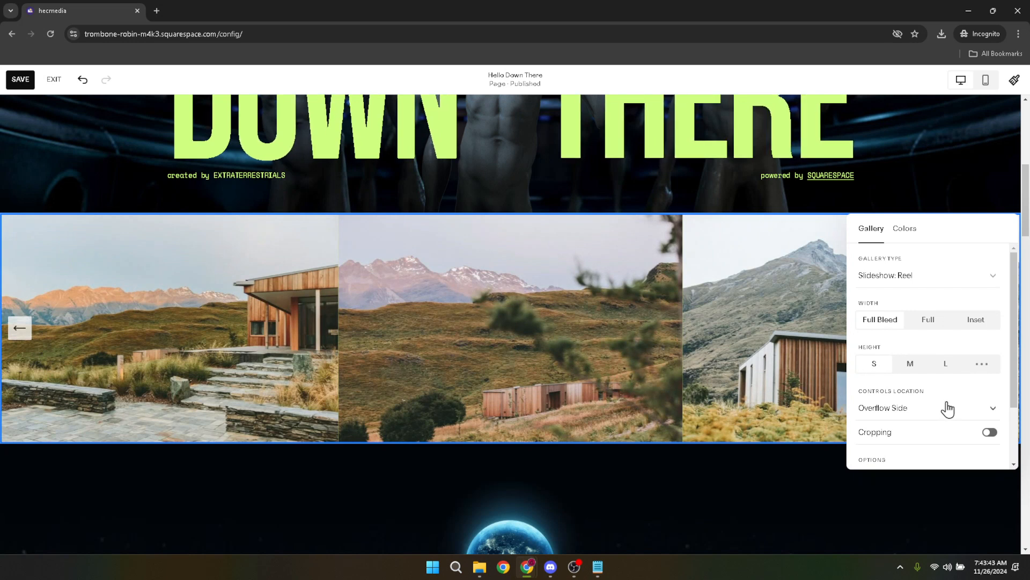
left_click(987, 411)
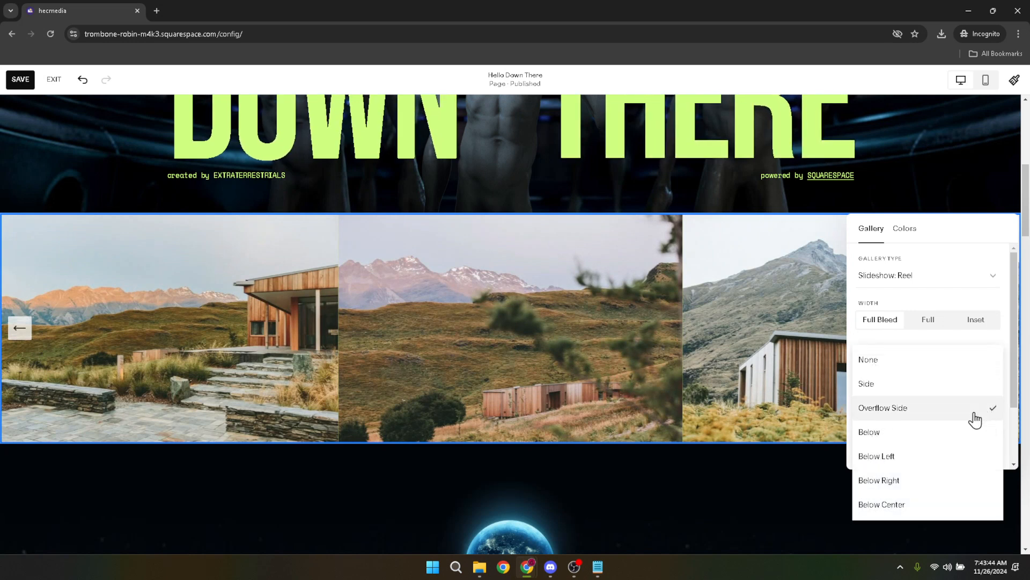
left_click(900, 483)
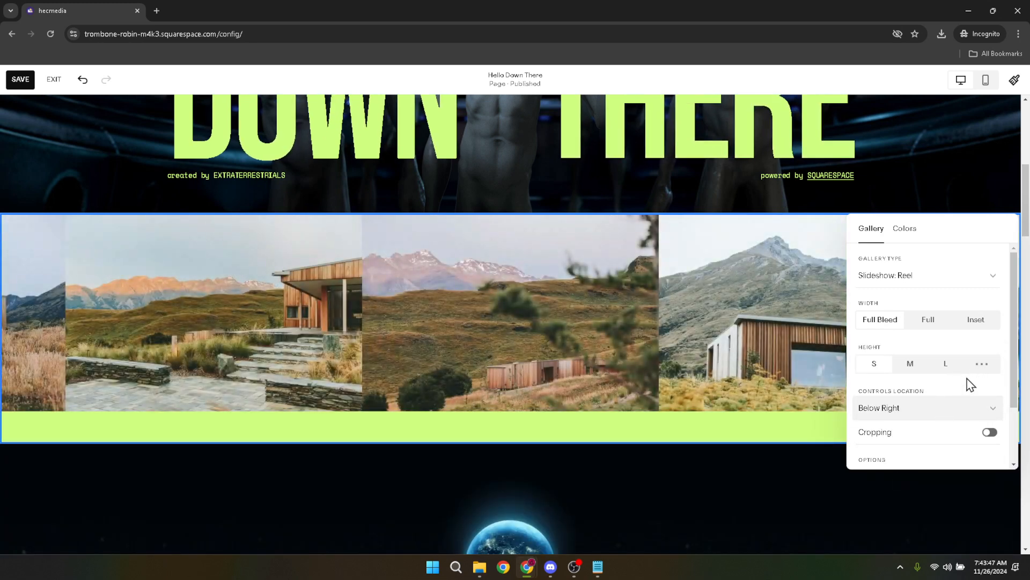
left_click(981, 367)
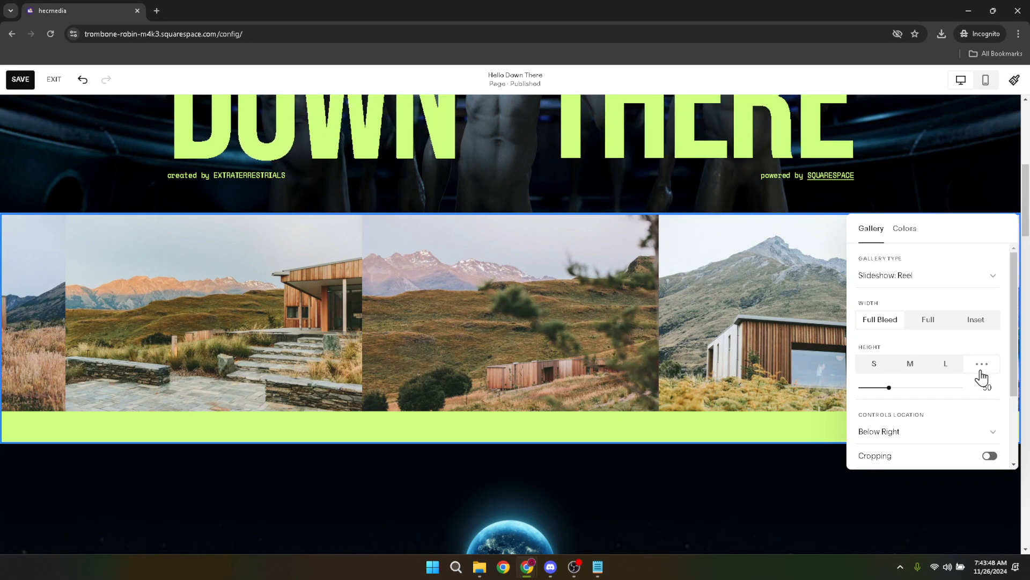
left_click(876, 367)
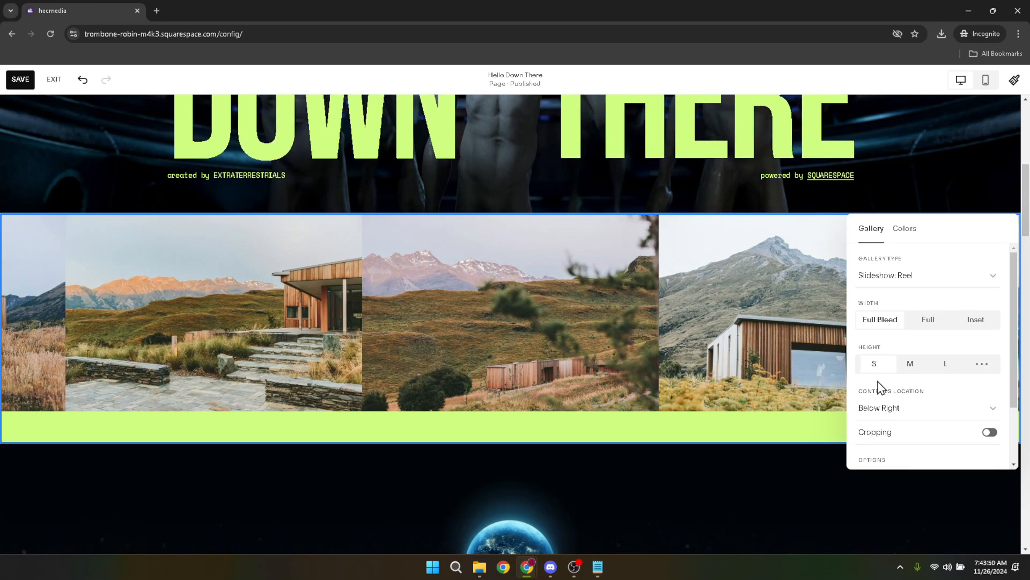
left_click(910, 416)
left_click(898, 436)
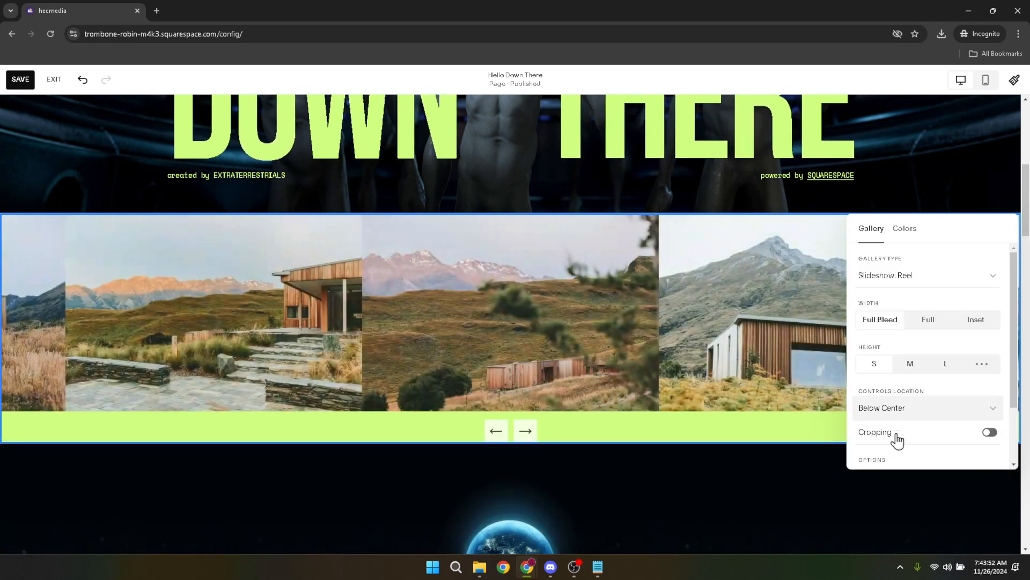
- Try cropping on the reel slideshow's images and turn it back off
left_click(990, 432)
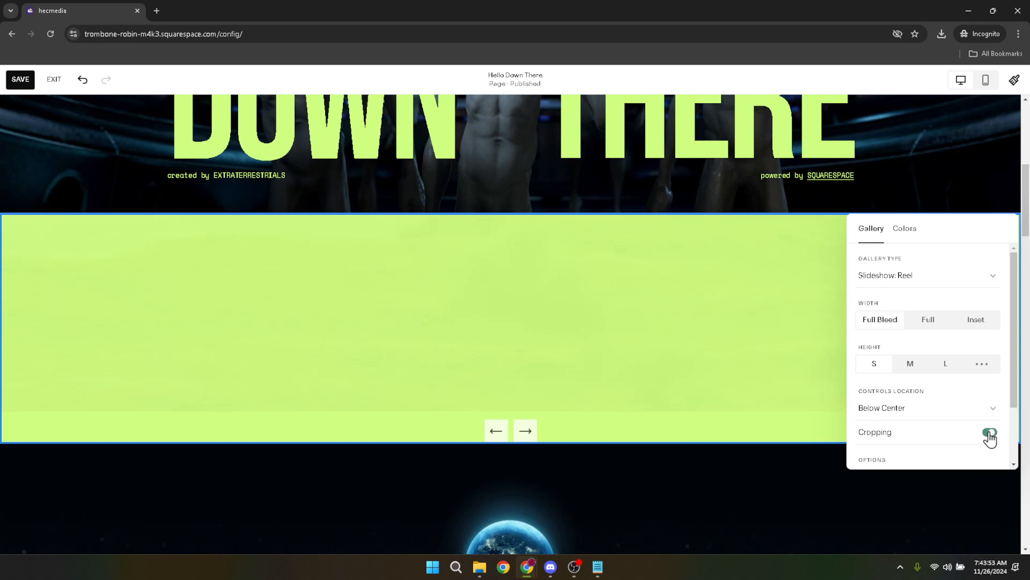
left_click(990, 432)
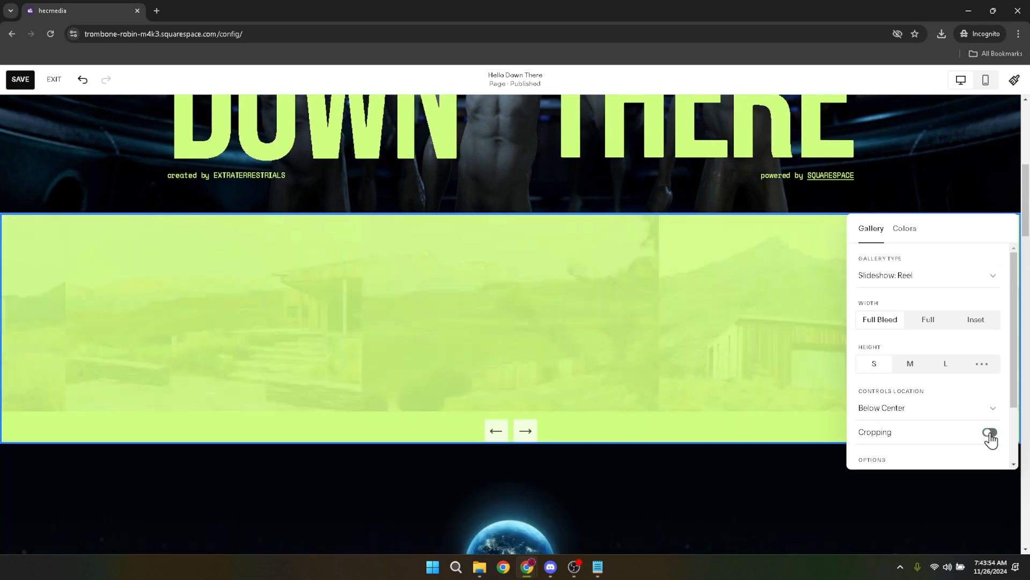
scroll(987, 427, "down", 2)
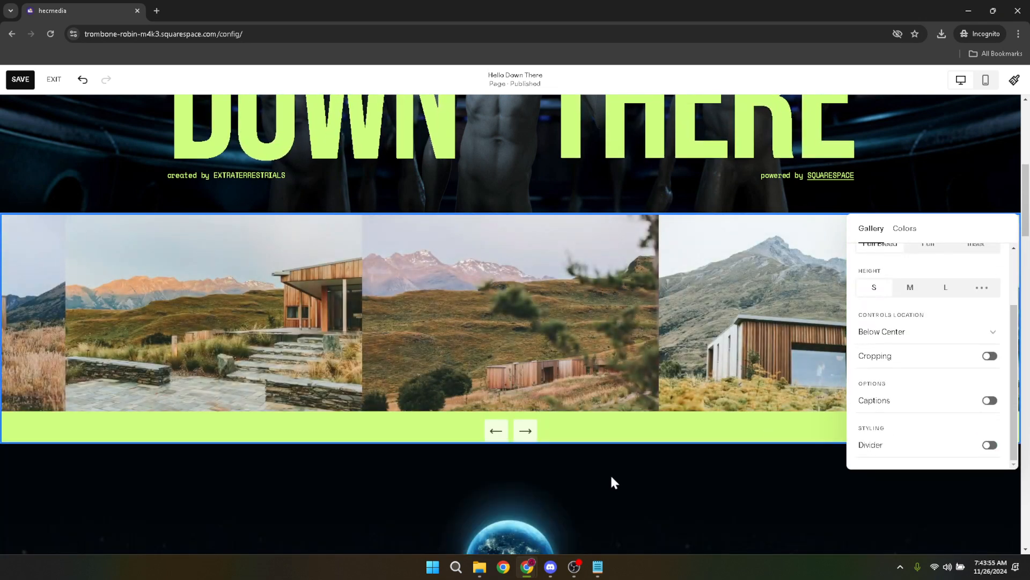
- Close the gallery section's settings and save the changes to the page
left_click(356, 474)
left_click(56, 161)
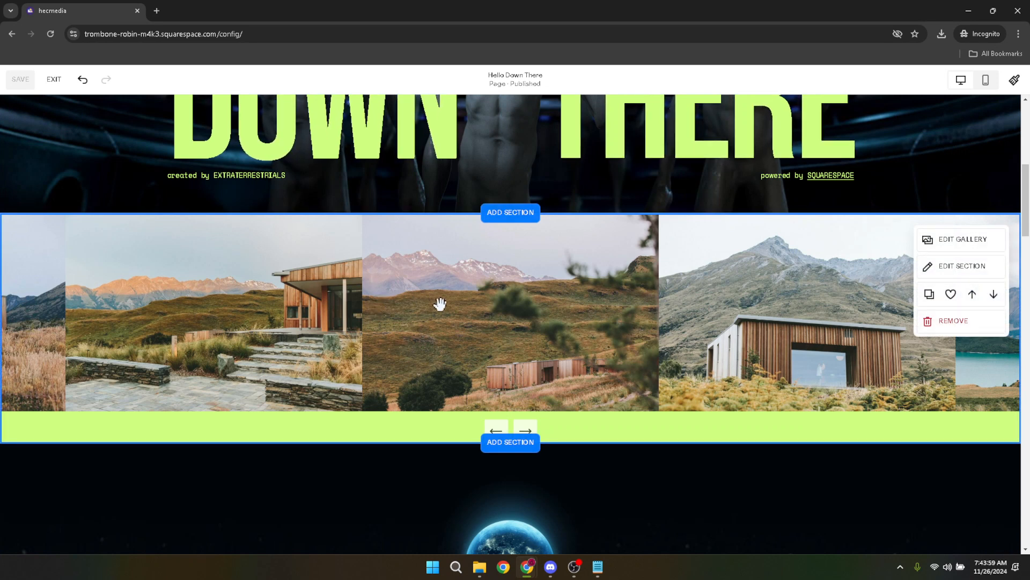
- Check the reel slideshow's navigation by moving its images forward and then repeatedly backward with the controls below the gallery
left_click(529, 432)
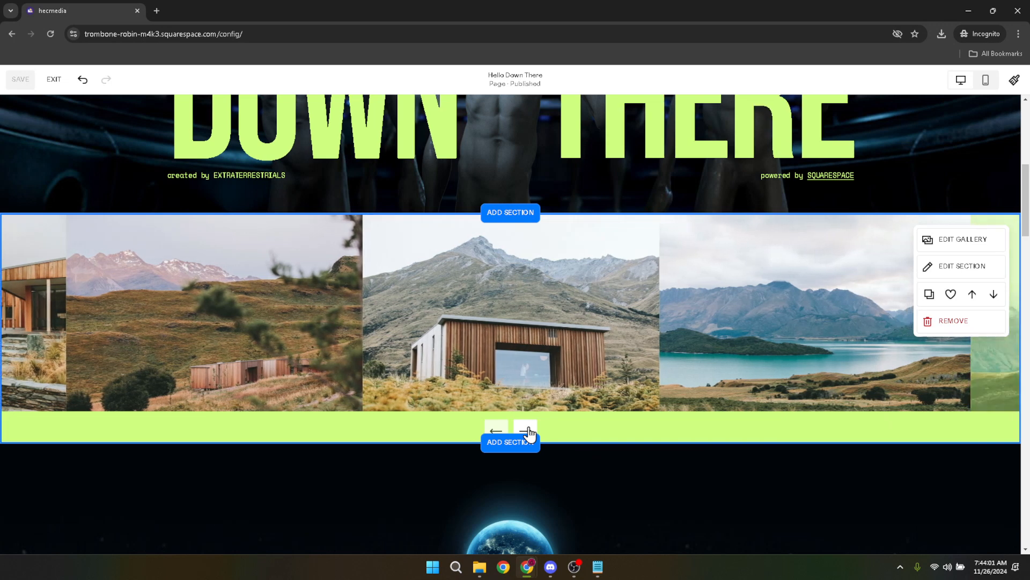
left_click(523, 433)
left_click(494, 432)
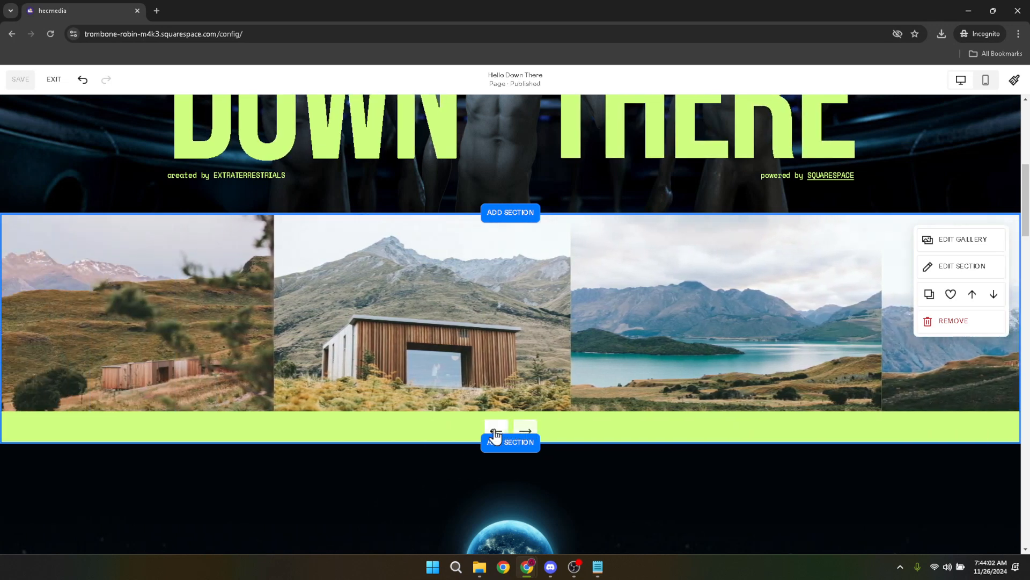
left_click(495, 433)
left_click(495, 433)
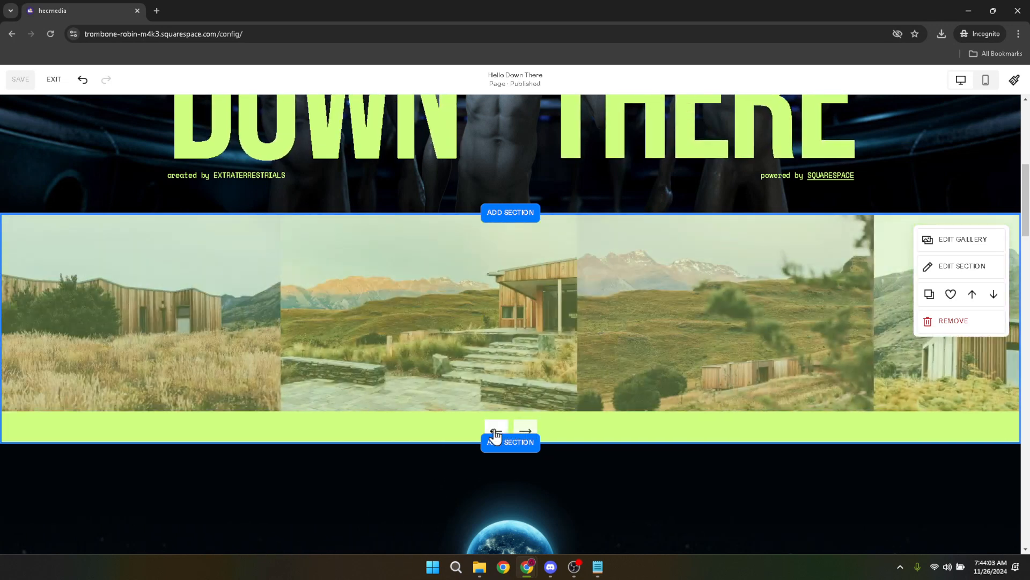
left_click(495, 434)
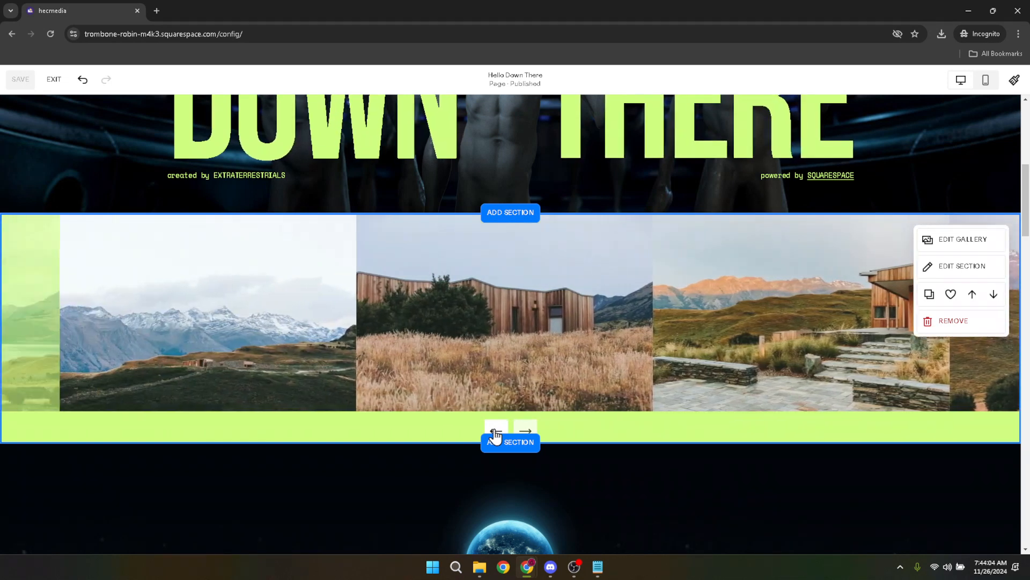
left_click(495, 434)
left_click(494, 434)
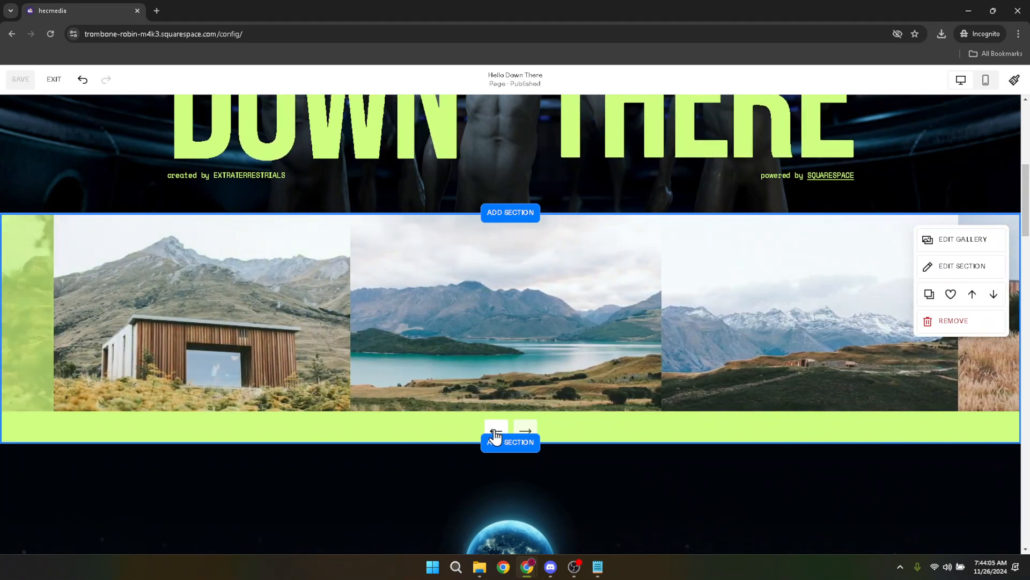
left_click(495, 434)
left_click(495, 434)
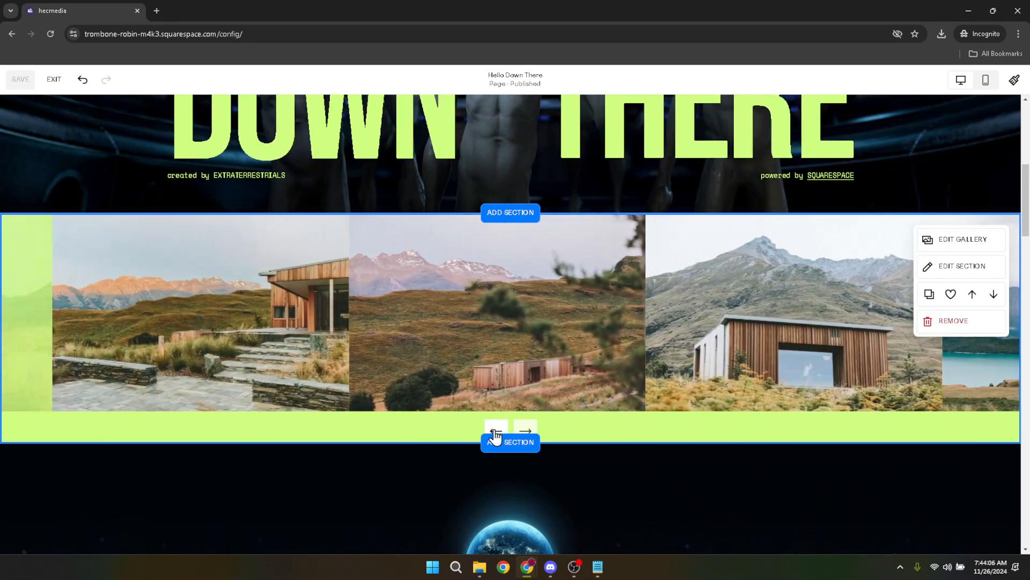
left_click(495, 433)
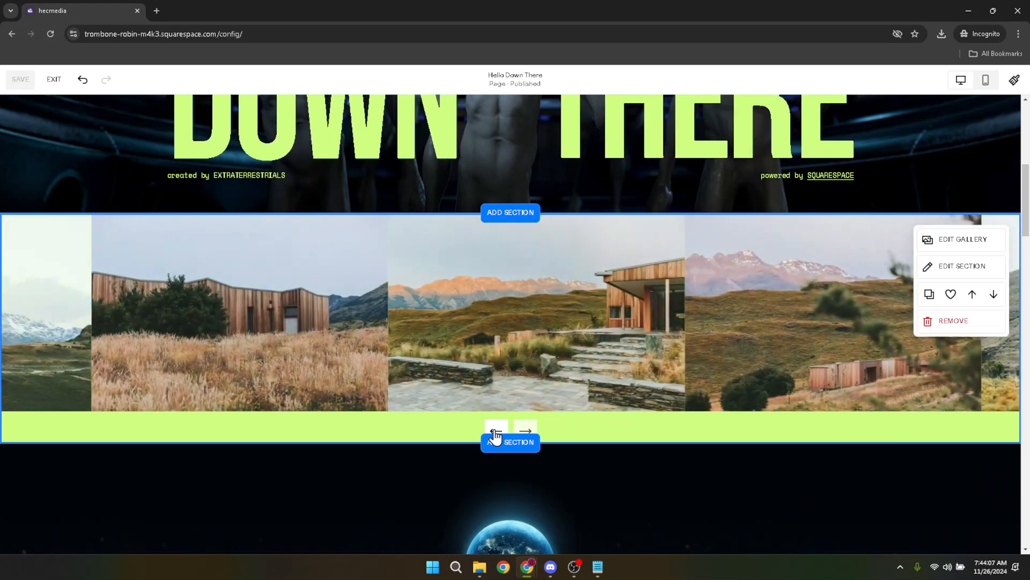
left_click(495, 434)
left_click(495, 434)
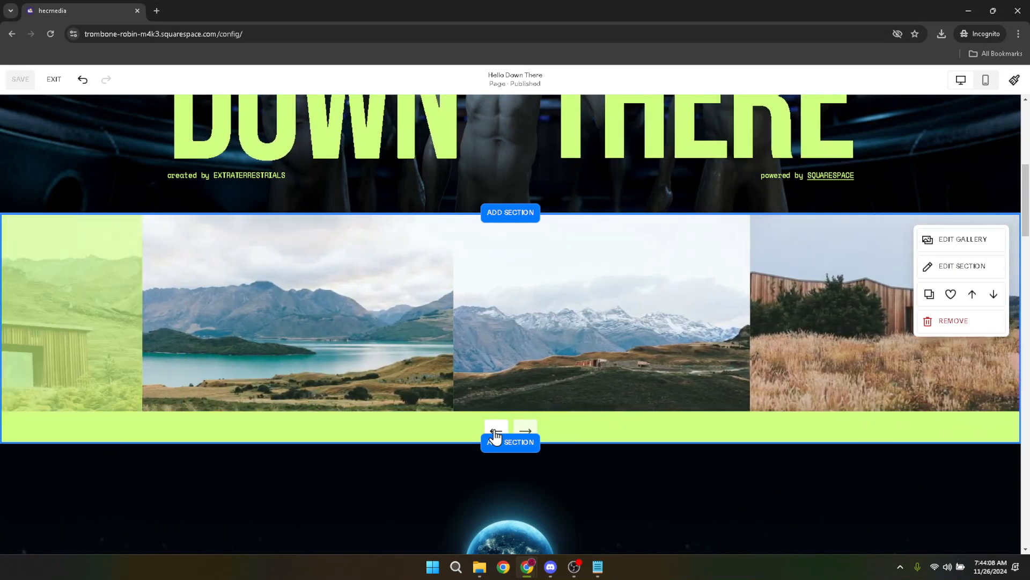
left_click(495, 434)
left_click(495, 434)
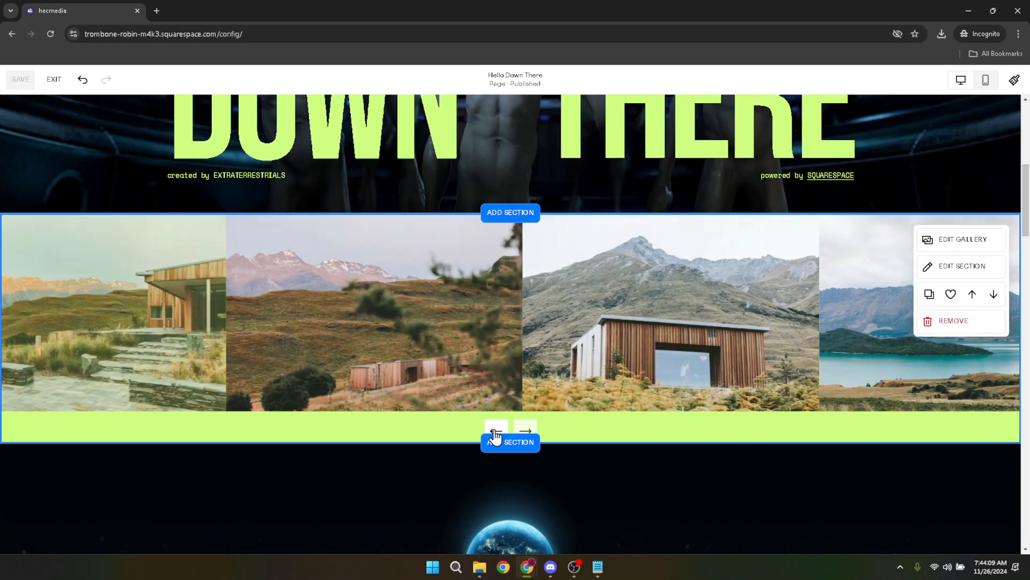
left_click(495, 434)
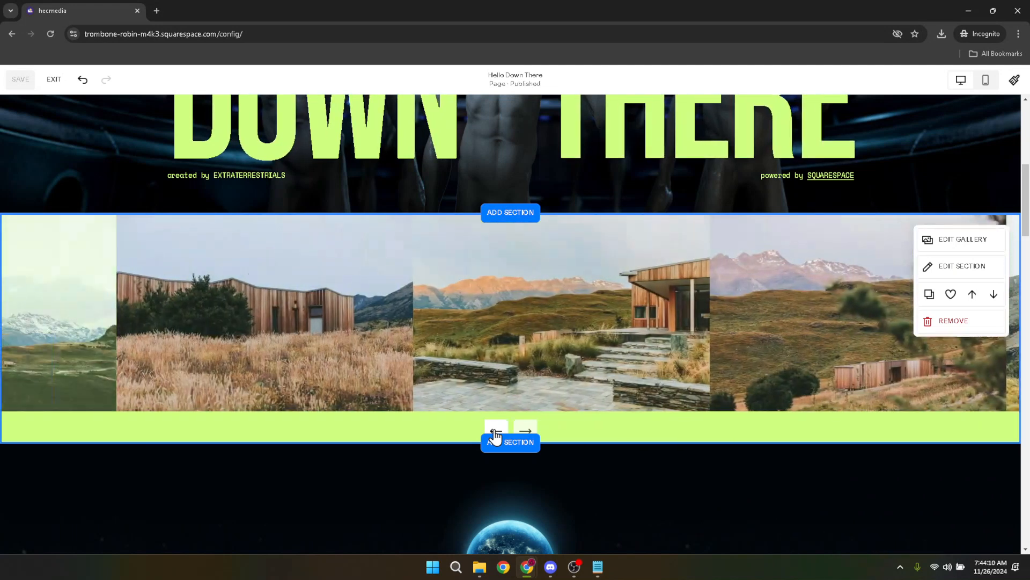
left_click(494, 433)
left_click(495, 433)
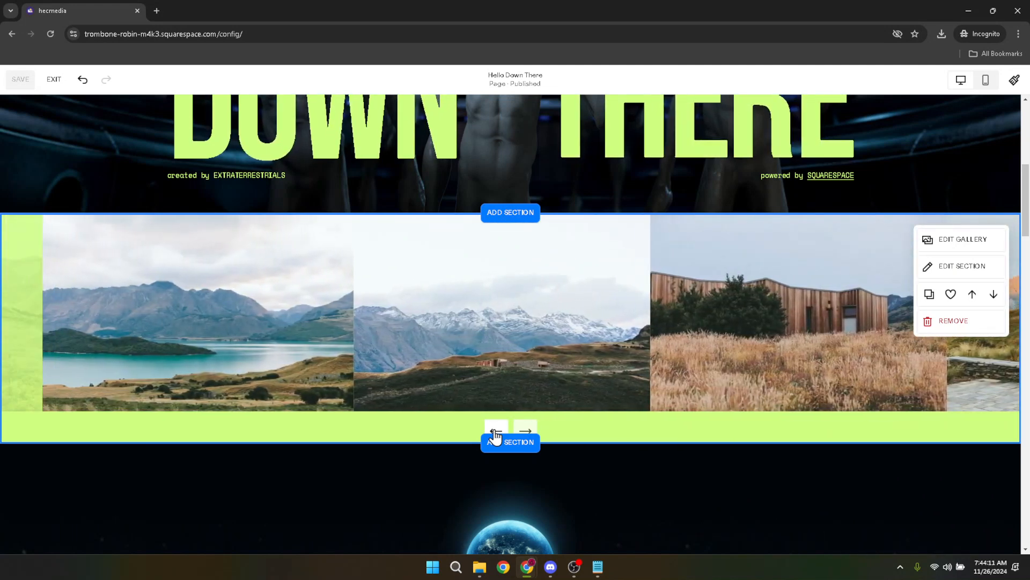